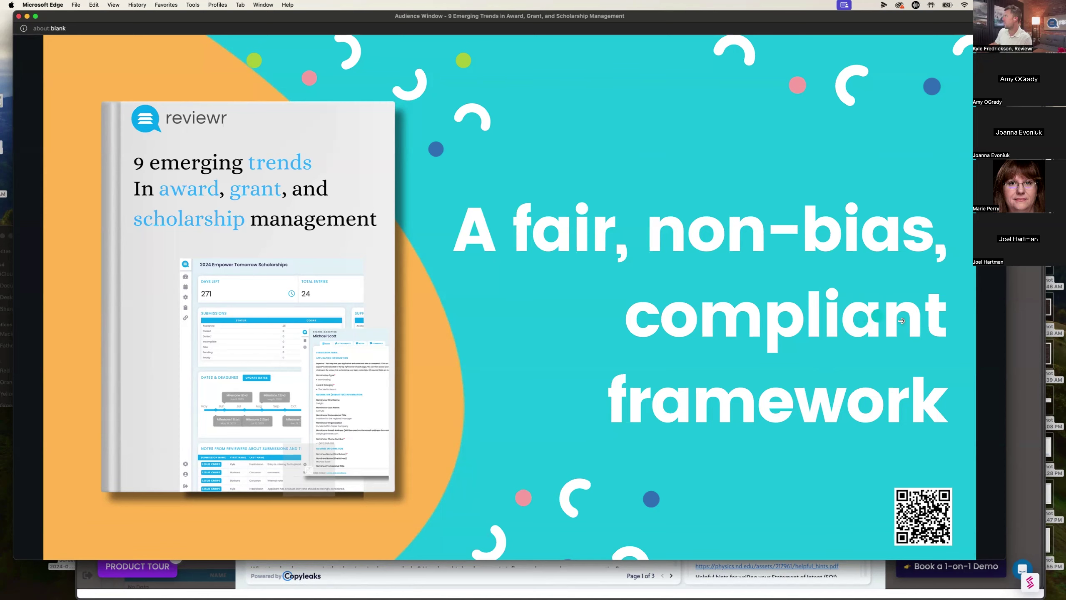
Advance to the 'Fair, Non-Bias, and Compliant' slide on impartial evaluation and PII redaction
click(944, 324)
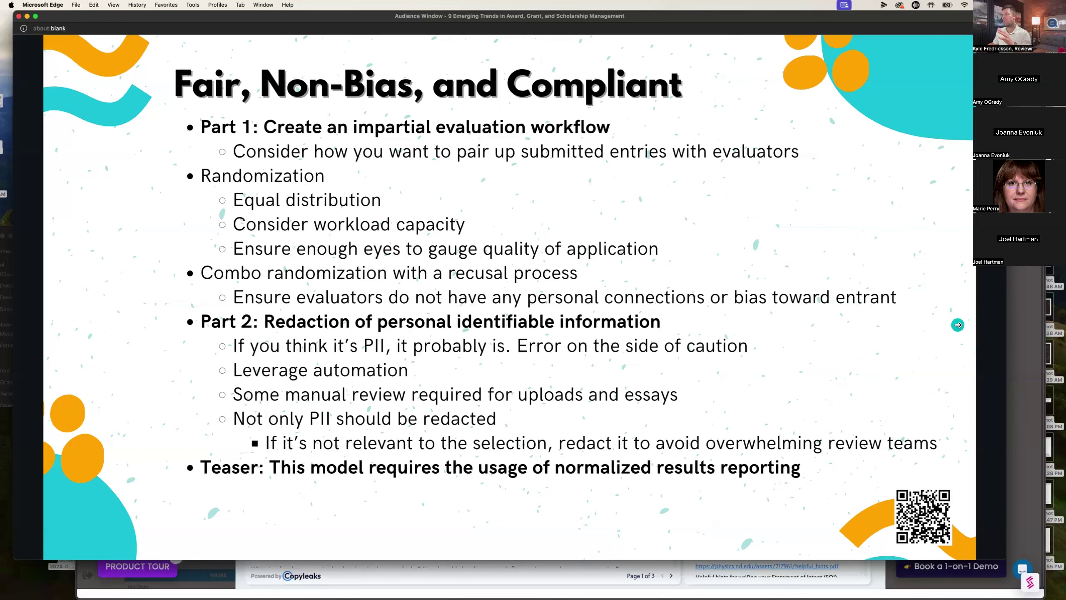
Advance to the 'Broadening Evaluation Criteria' section slide
click(886, 356)
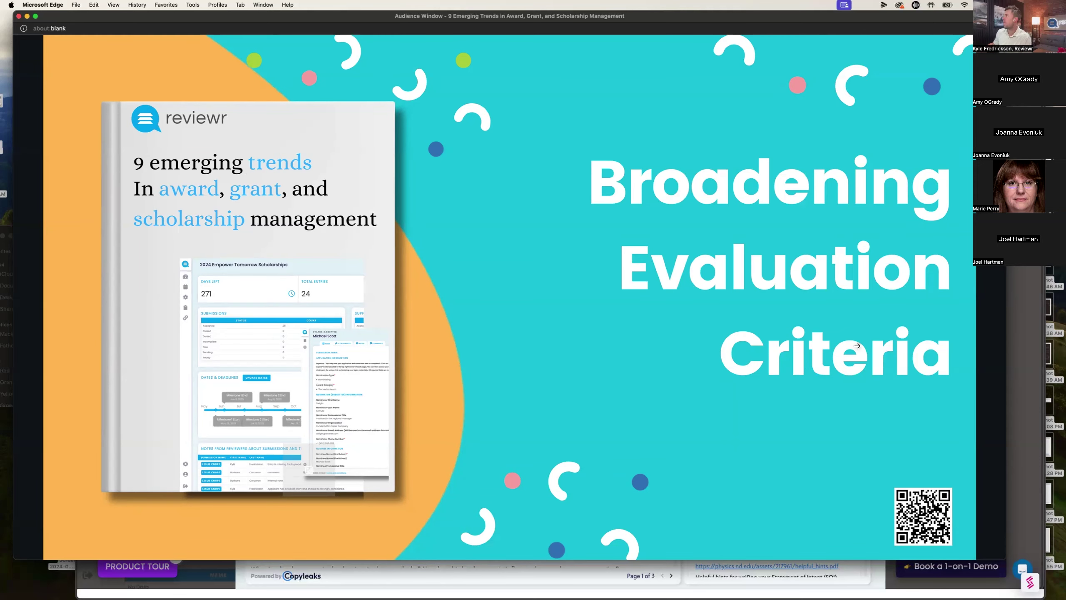
Advance past the evaluation-criteria bullets to slide 14 of 22, 'Normalize results'
click(912, 294)
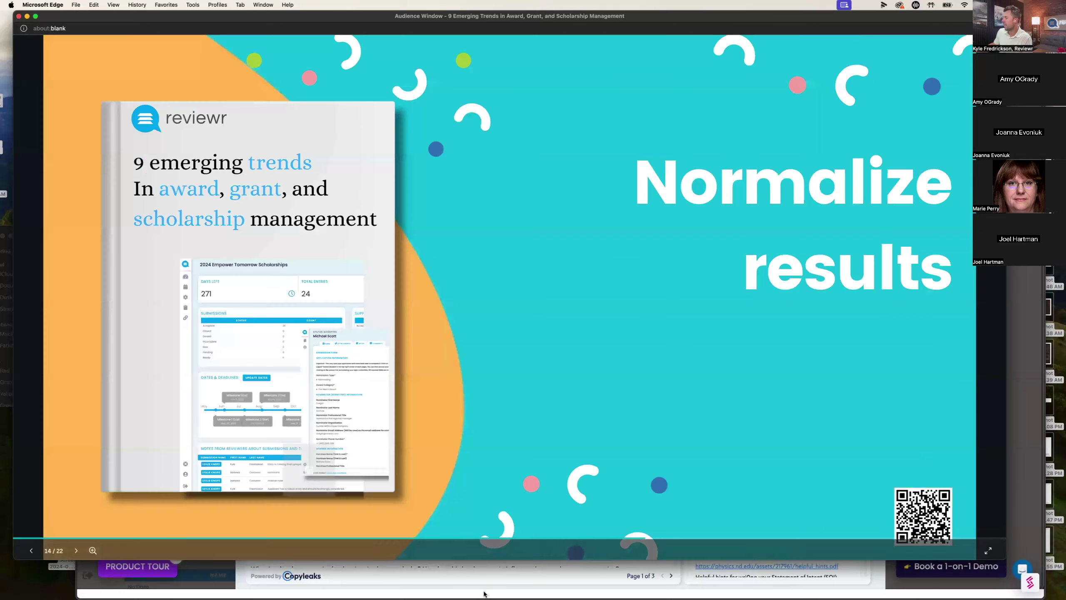
Switch to the product tour and start its Non-Bias Selections chapter
click(484, 594)
click(138, 565)
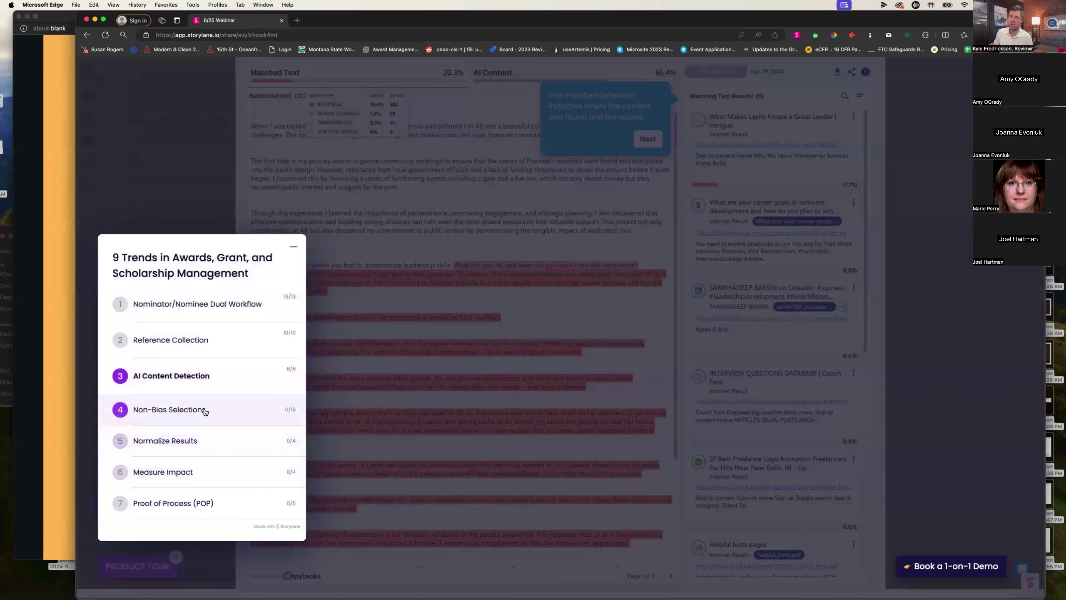
click(204, 410)
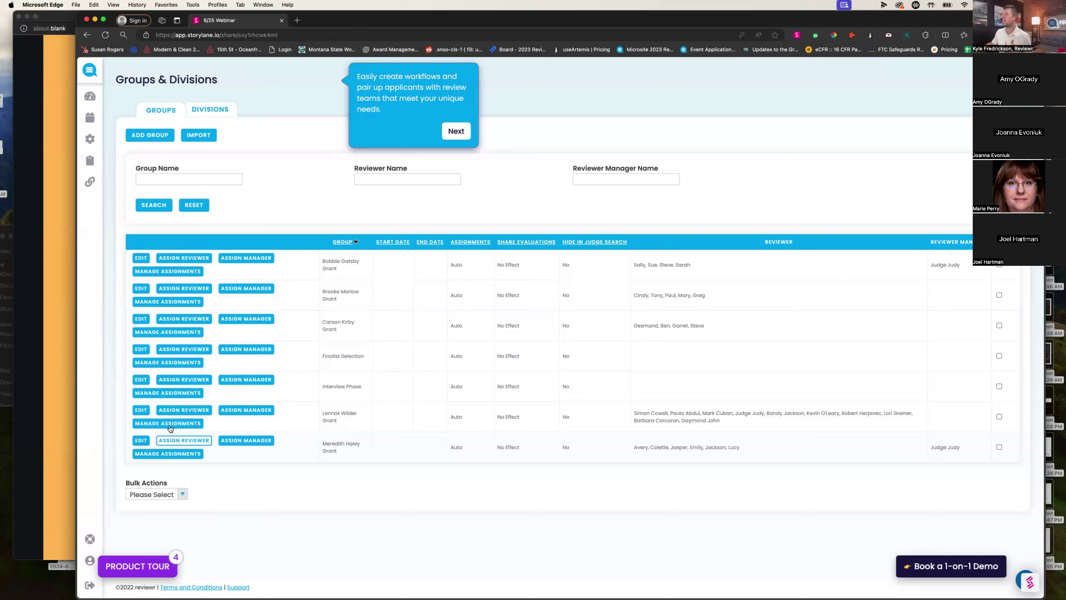
Step past the Workflow Buckets and Control access tips to the Customize access levels tip
click(462, 136)
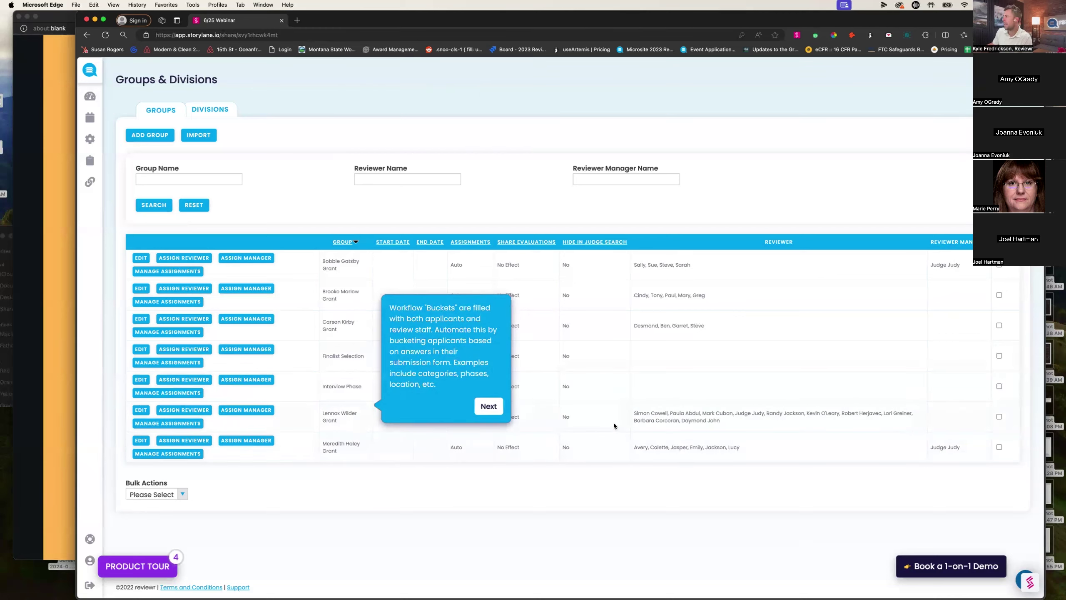
click(488, 406)
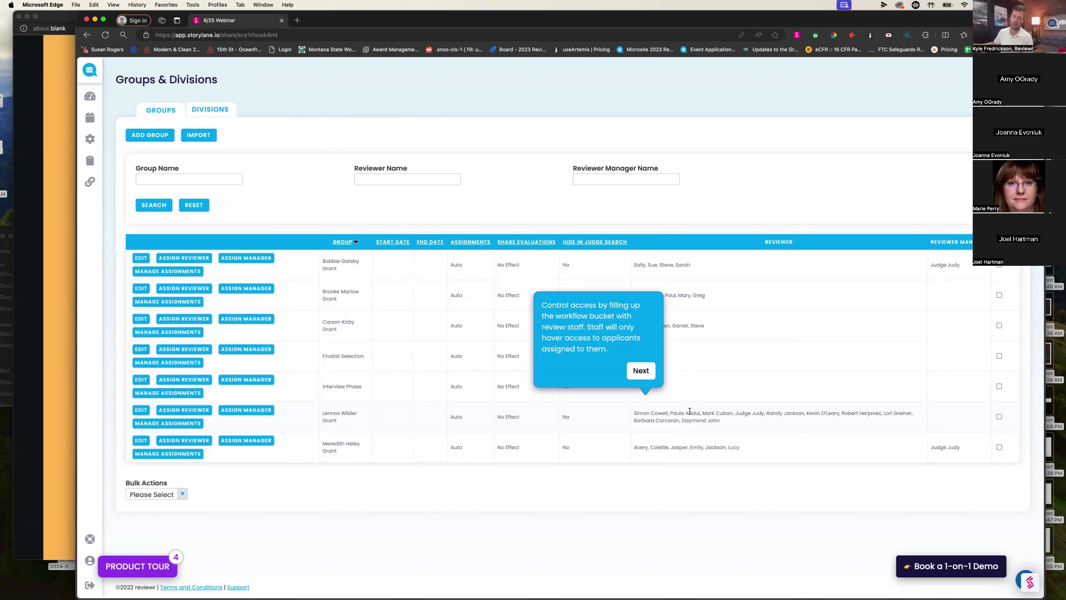
click(633, 371)
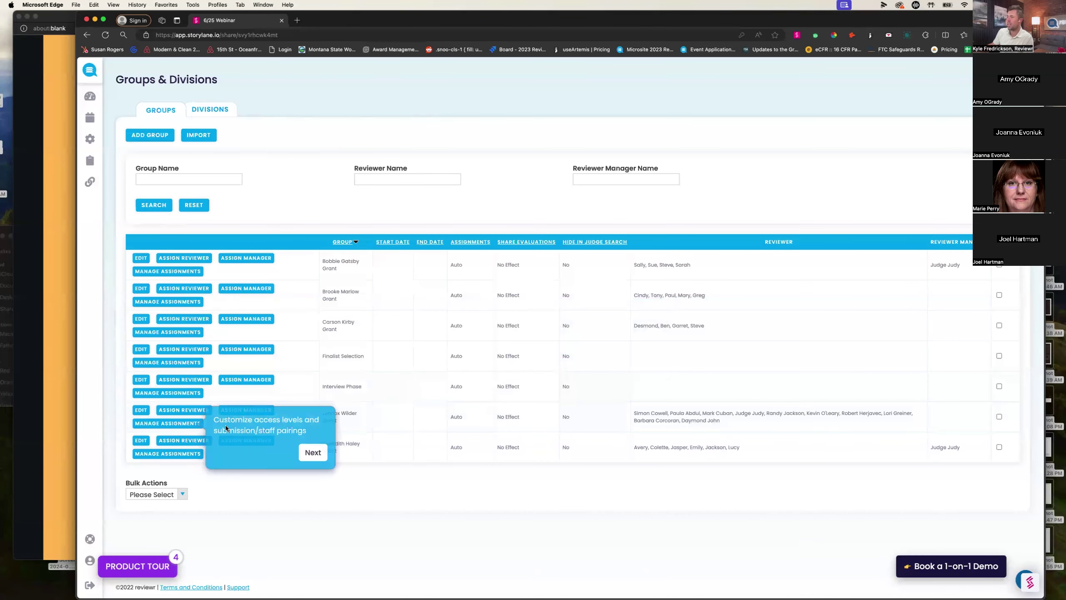
Go to the Lennox Wilder Scholarship's reviewer assignments page and close the Gain visibility tip
click(324, 452)
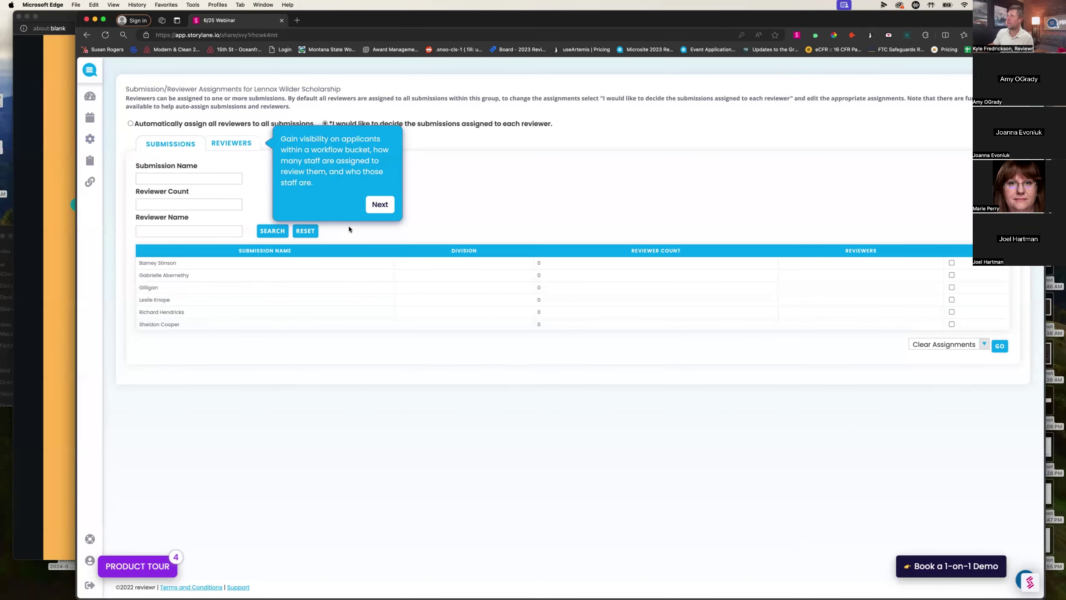
click(373, 209)
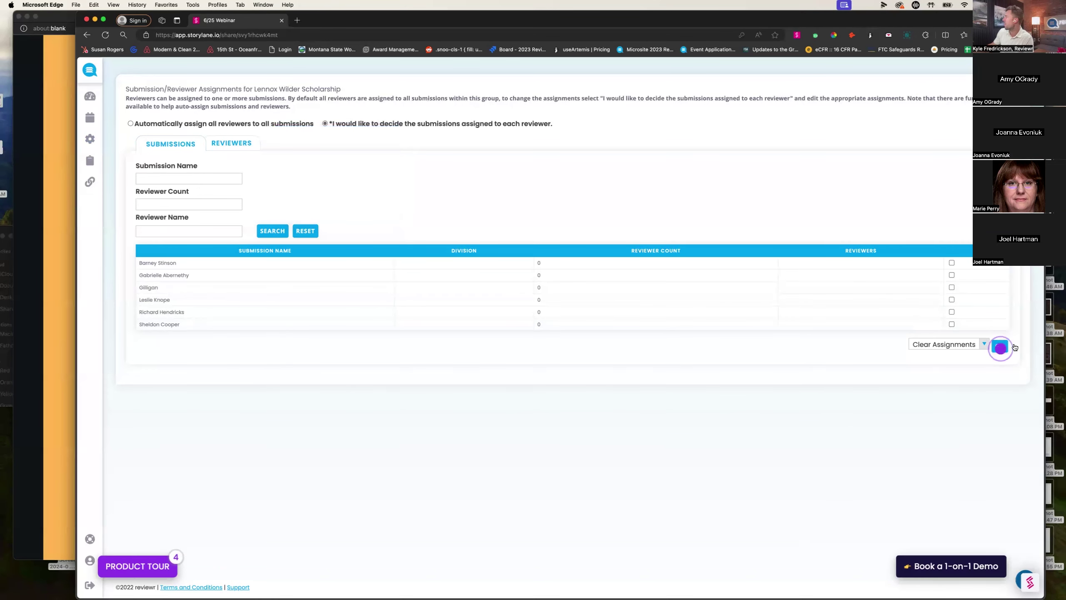
Bring up Auto-Assign Reviewers with a maximum of 6 and minimum of 4 reviewers per submission
click(1000, 345)
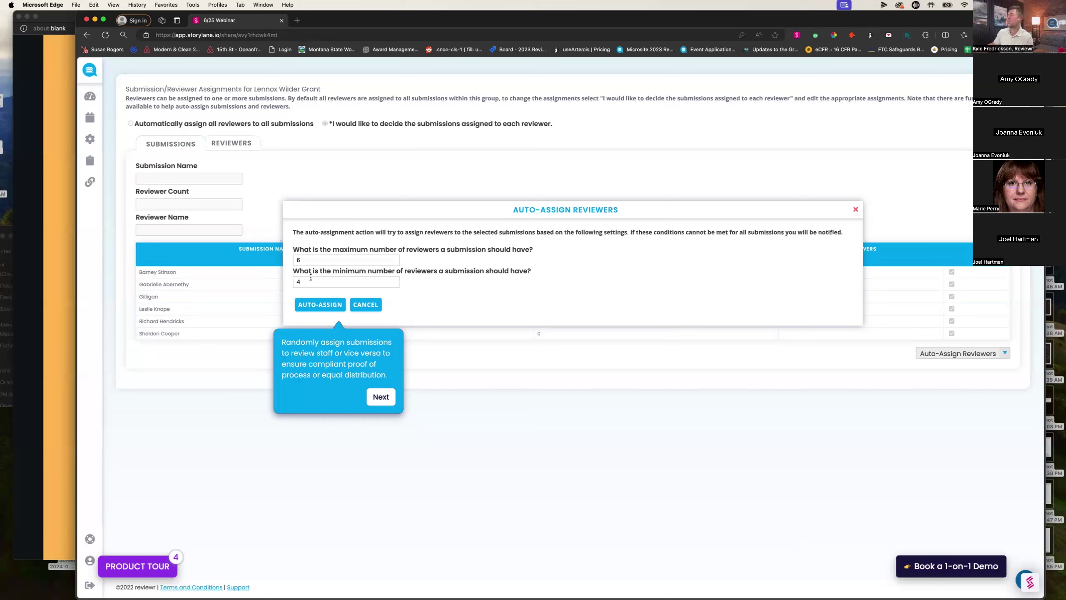
Show the Assign Submissions to Reviewer dialog with four of six submissions ticked
click(382, 404)
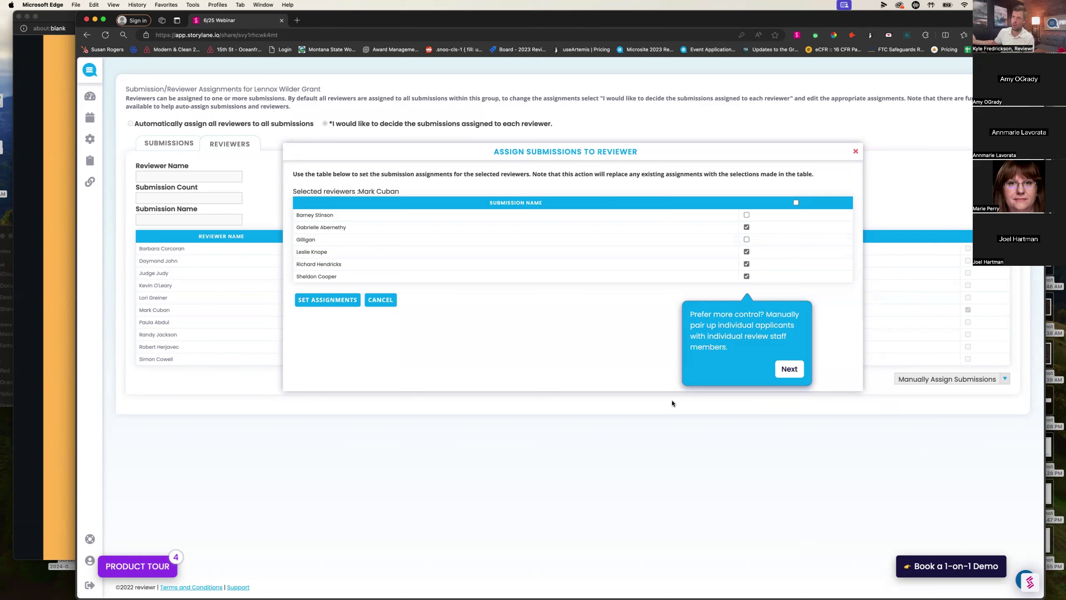
Move to the judging portal's six Lennox Wilder Grant submissions and dismiss the tour tip
click(785, 367)
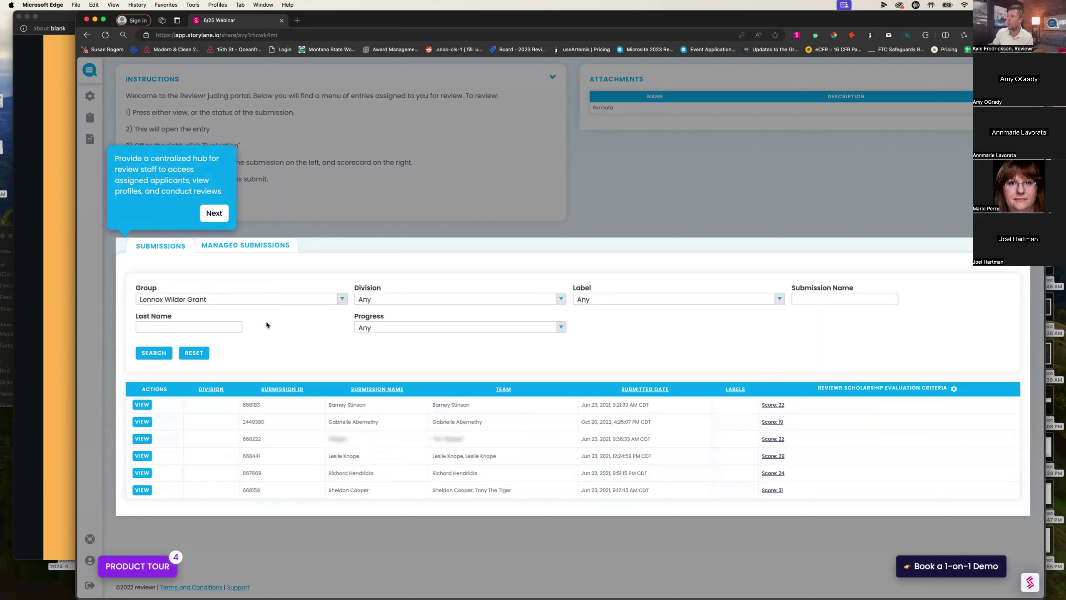
click(221, 214)
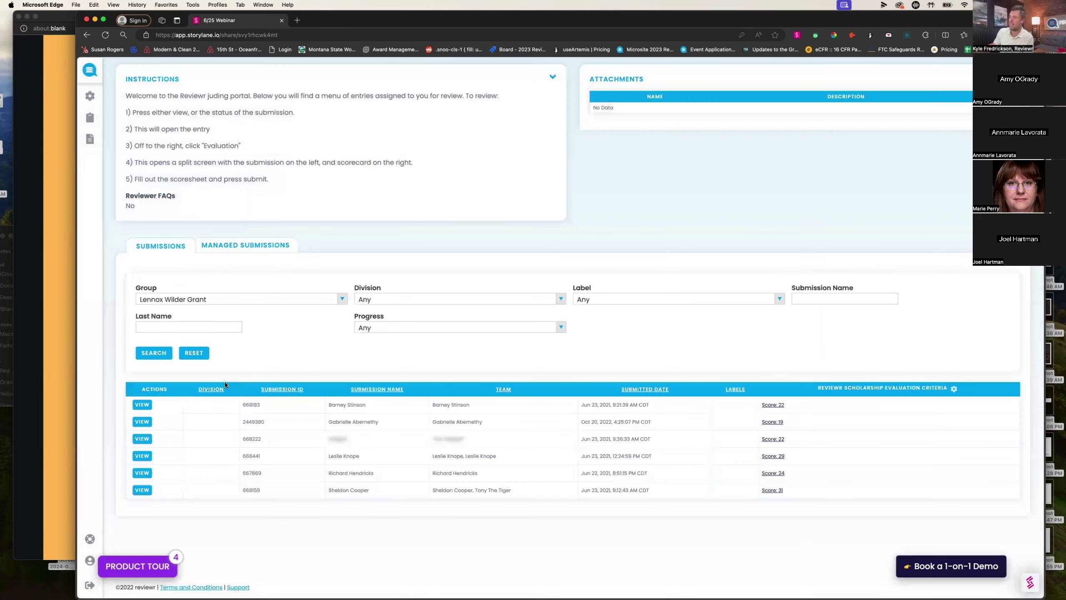
Open the submission scored 29 and scroll through its form and 29-point scorecard
click(142, 439)
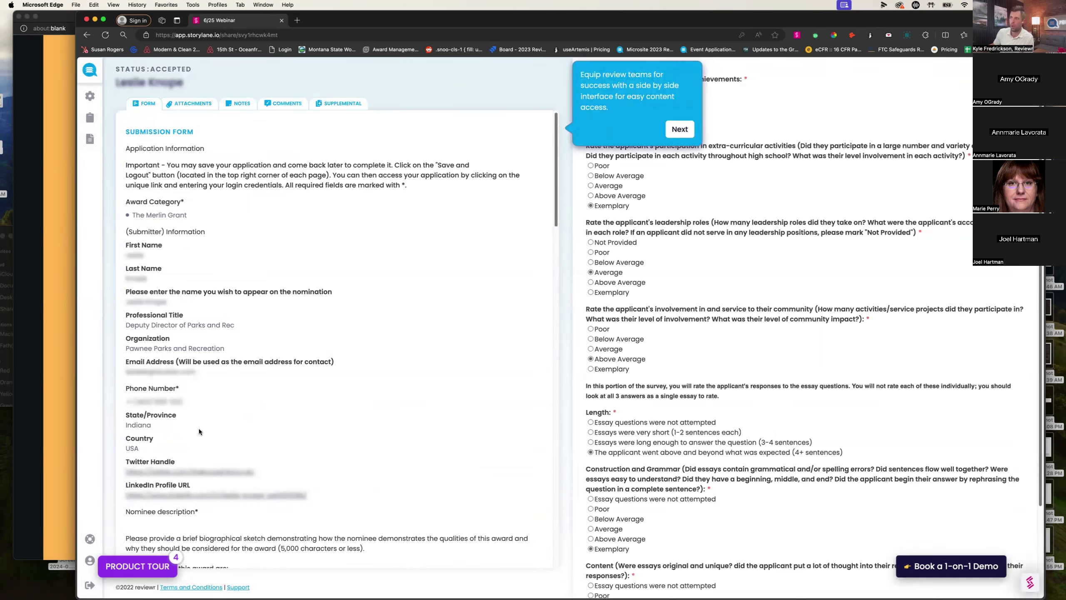
scroll(151, 392, down, 1)
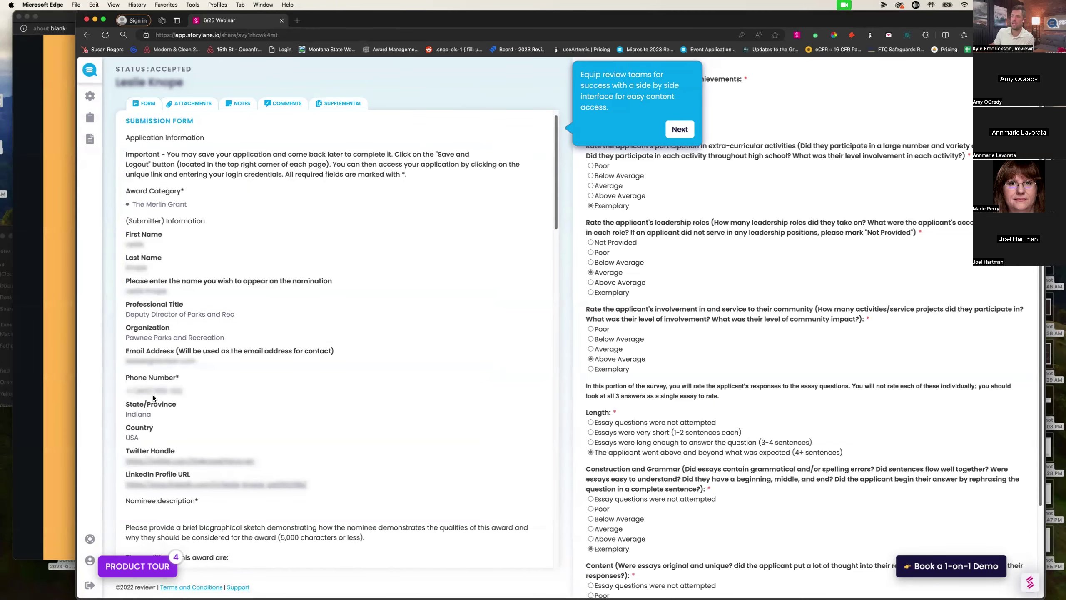
scroll(167, 378, down, 3)
scroll(202, 304, down, 15)
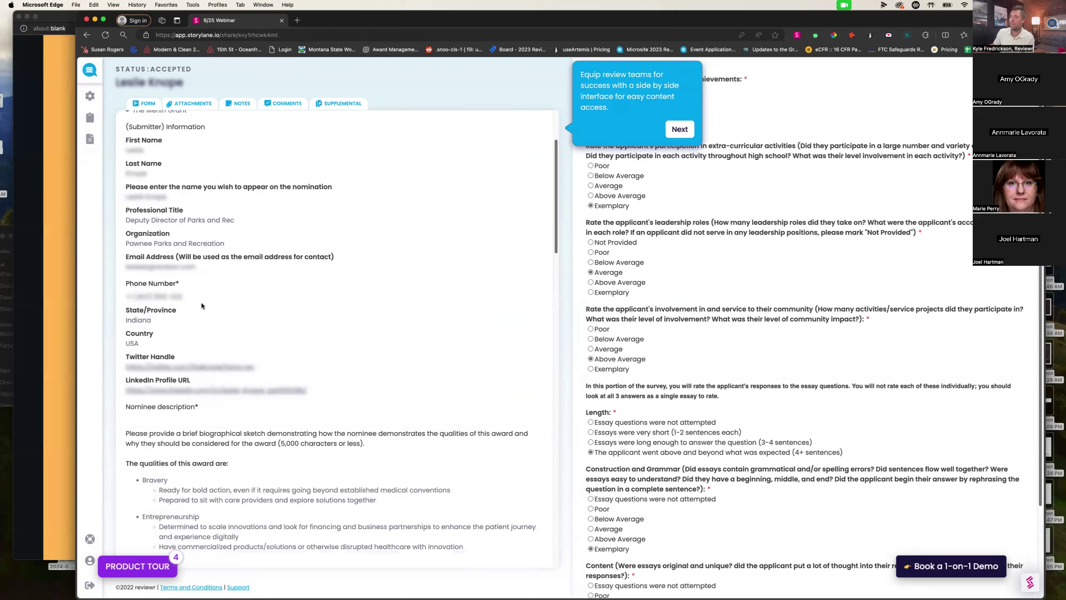
scroll(210, 345, up, 18)
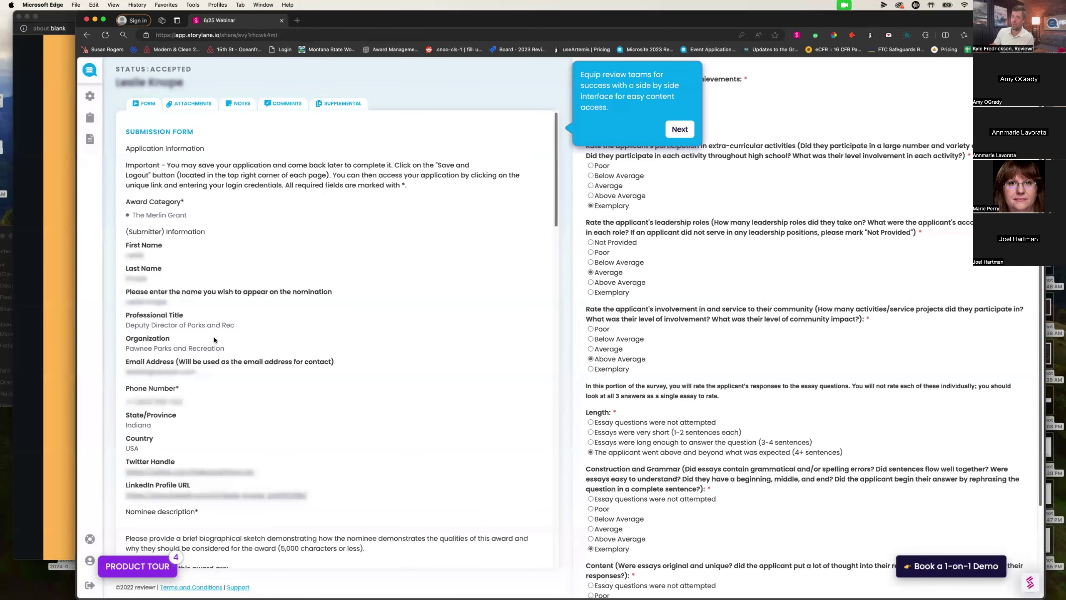
scroll(679, 321, down, 3)
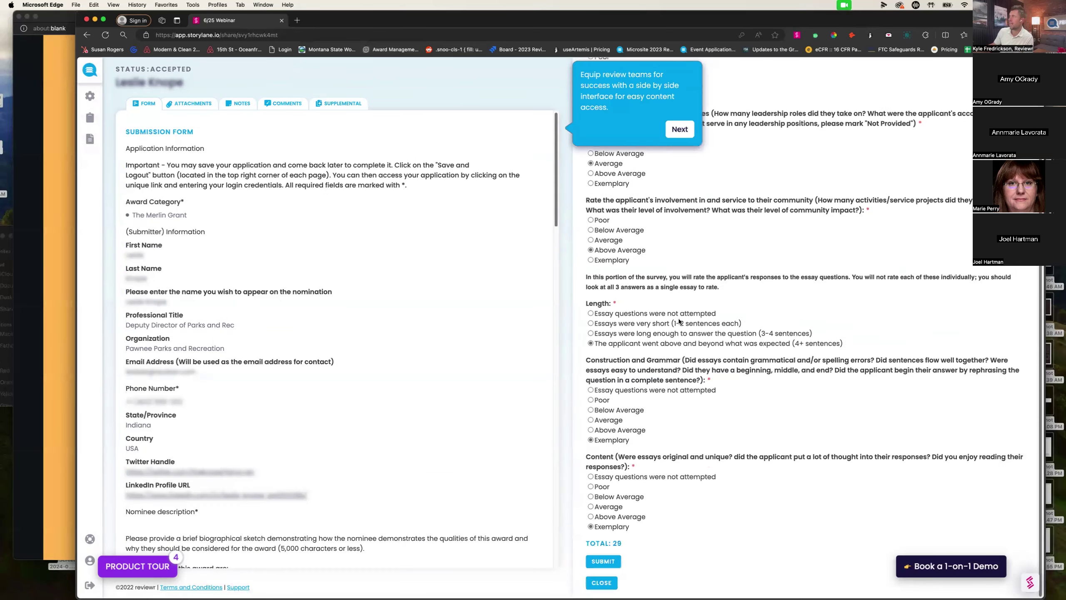
scroll(351, 217, down, 12)
scroll(420, 318, up, 12)
Dismiss the scorecard tip, show the submission's five attachments and preview the first image
scroll(690, 263, up, 3)
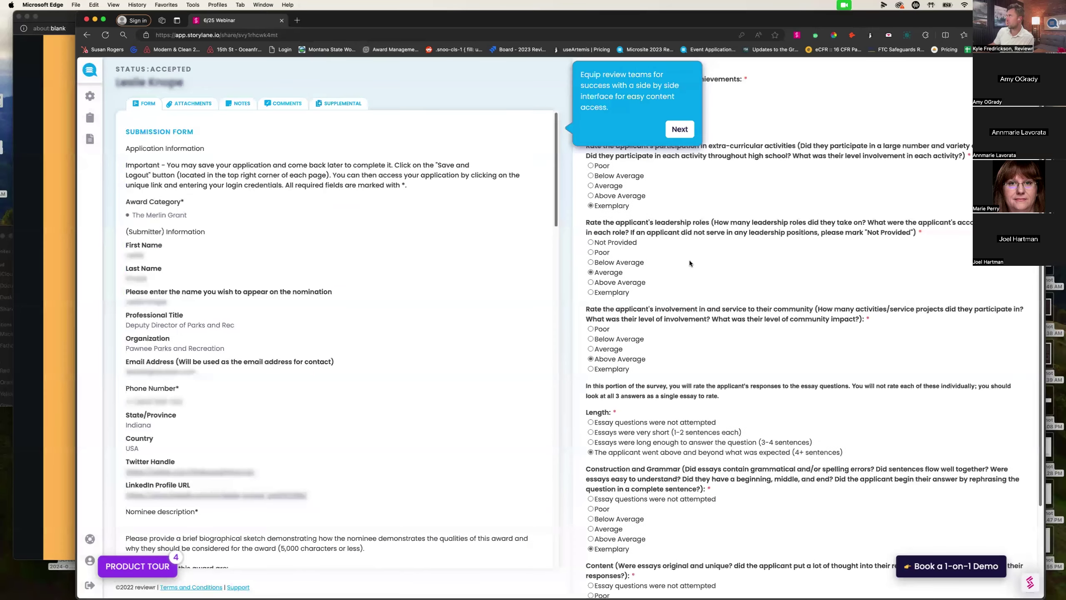
click(679, 129)
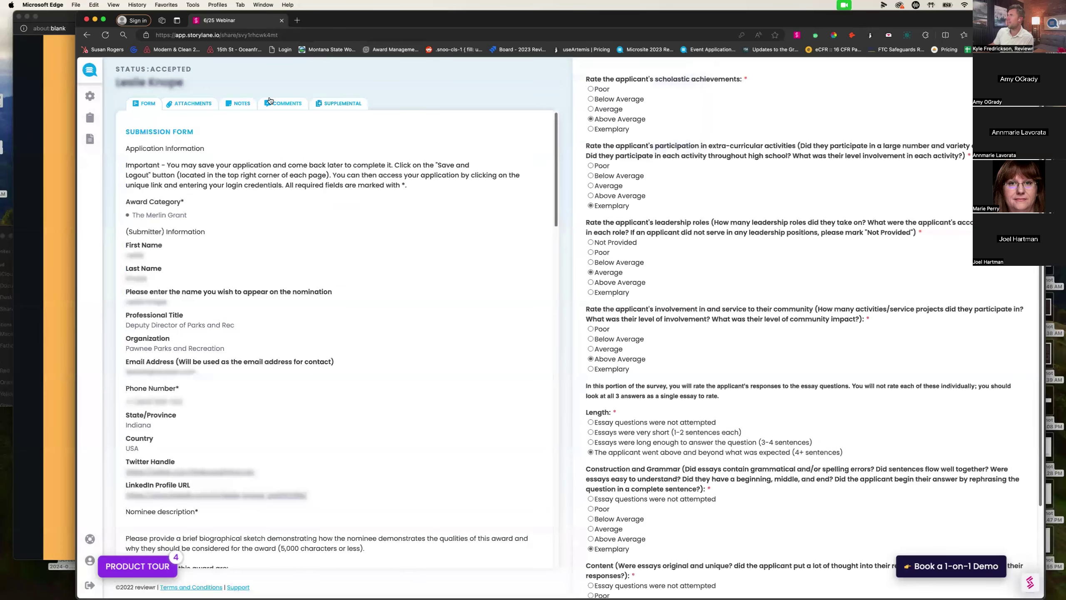
click(190, 107)
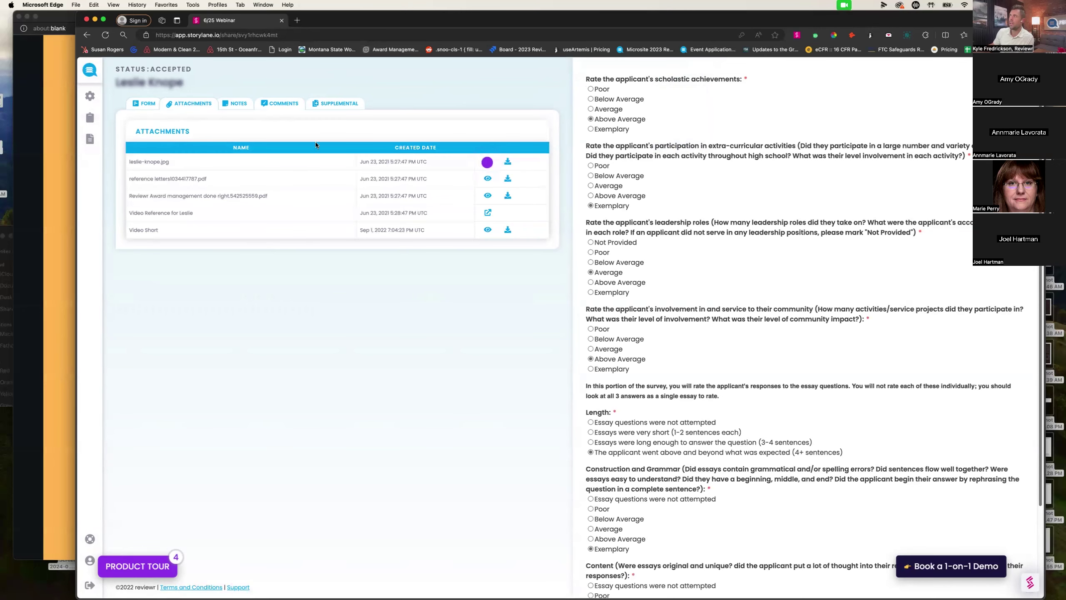
click(487, 162)
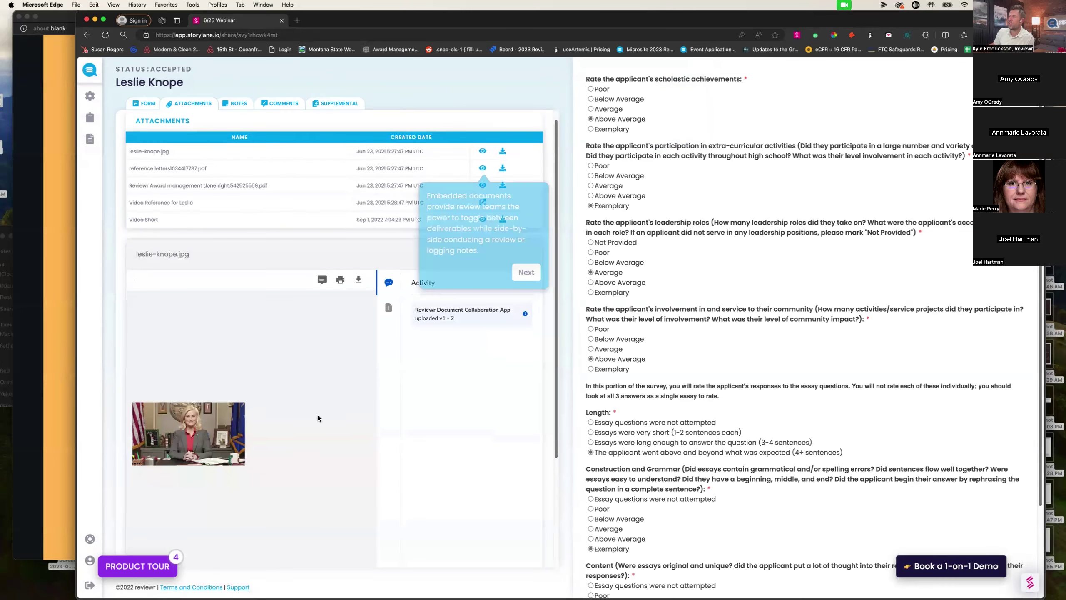
scroll(318, 415, down, 5)
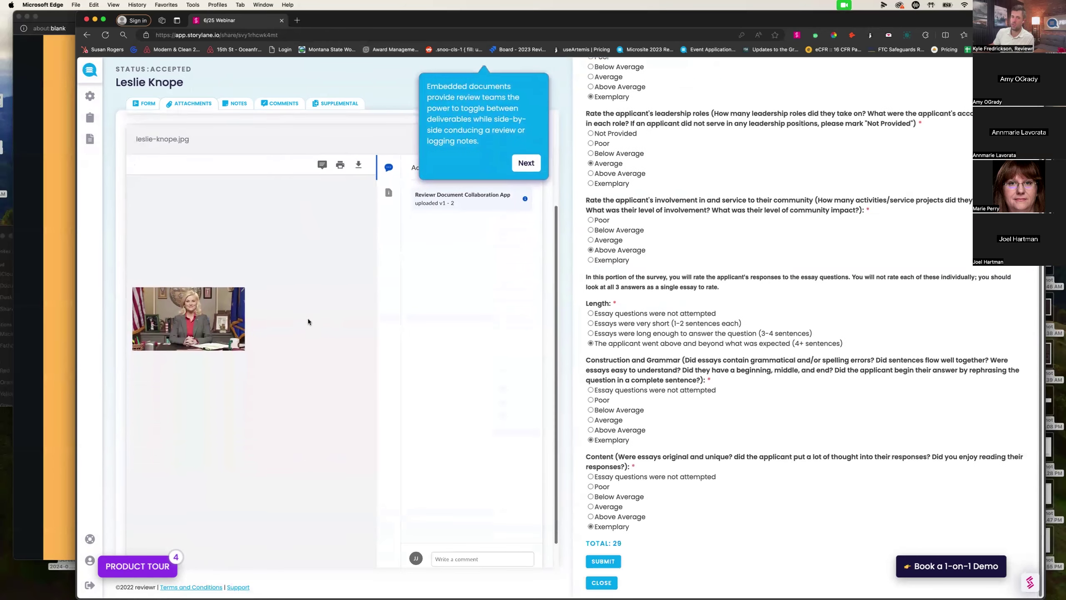
scroll(310, 322, up, 5)
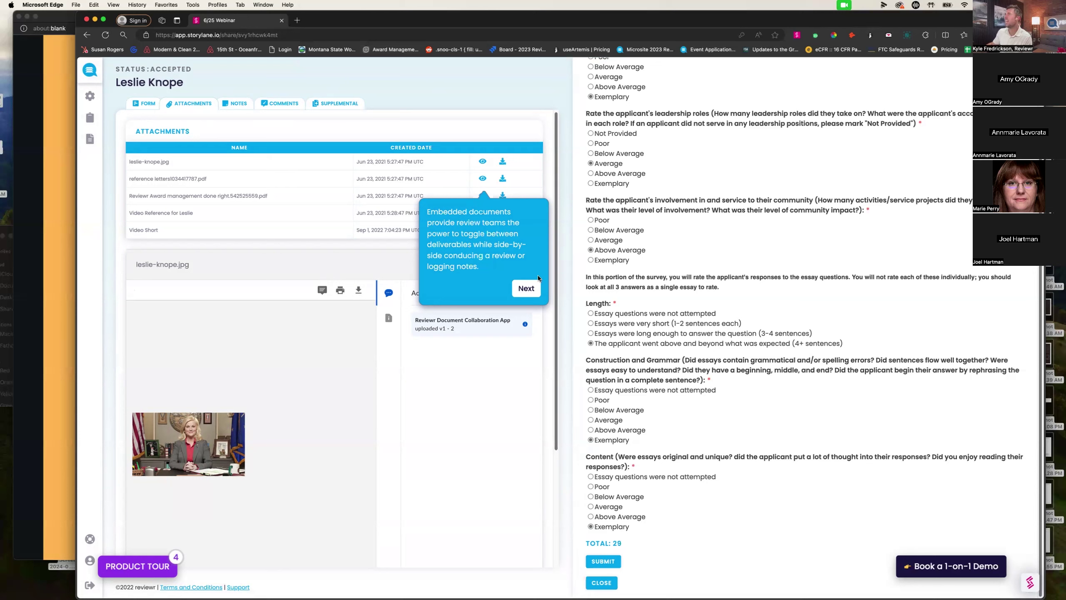
click(527, 287)
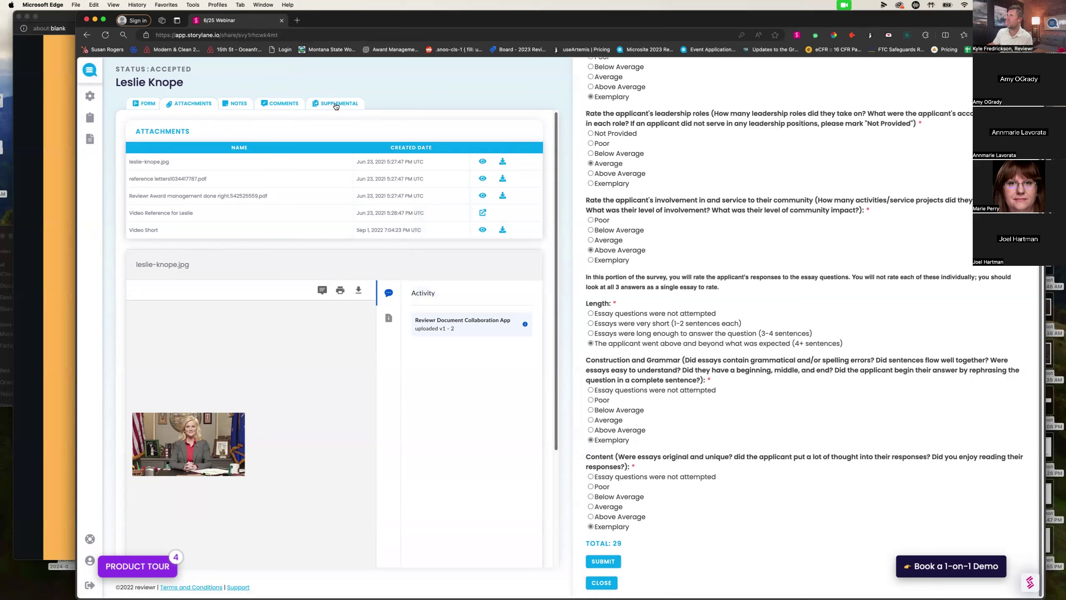
click(335, 103)
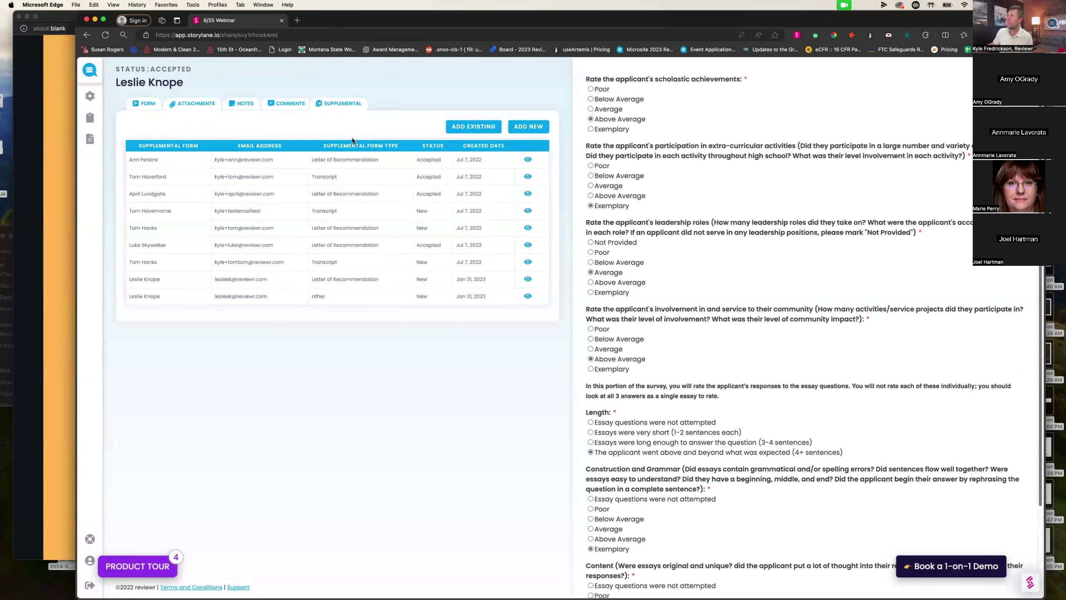
click(124, 158)
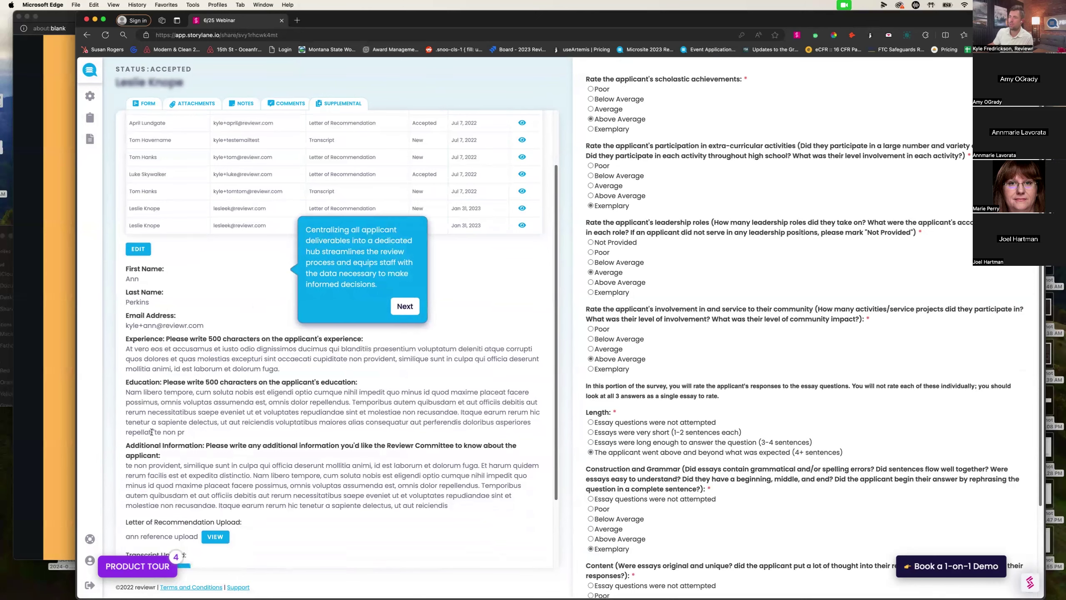
scroll(590, 349, down, 5)
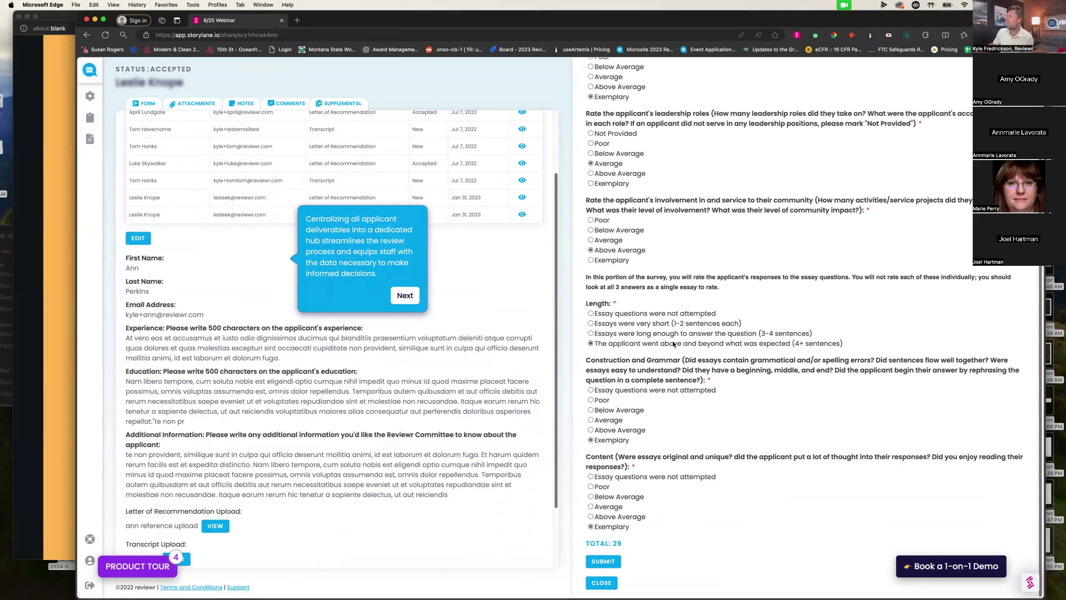
scroll(673, 344, up, 5)
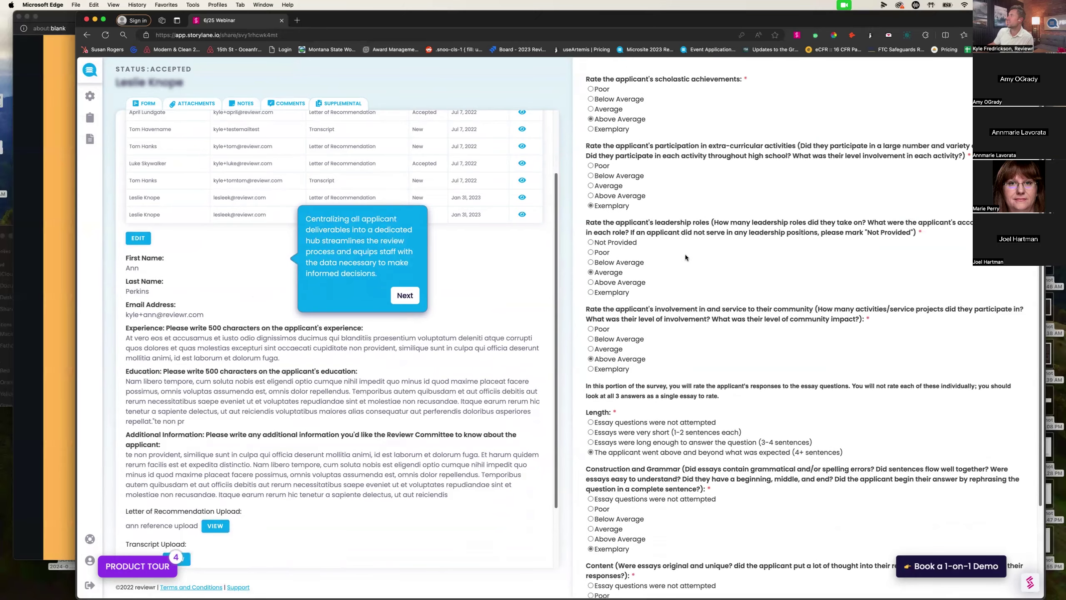
scroll(686, 259, down, 4)
scroll(689, 260, up, 4)
scroll(674, 167, down, 1)
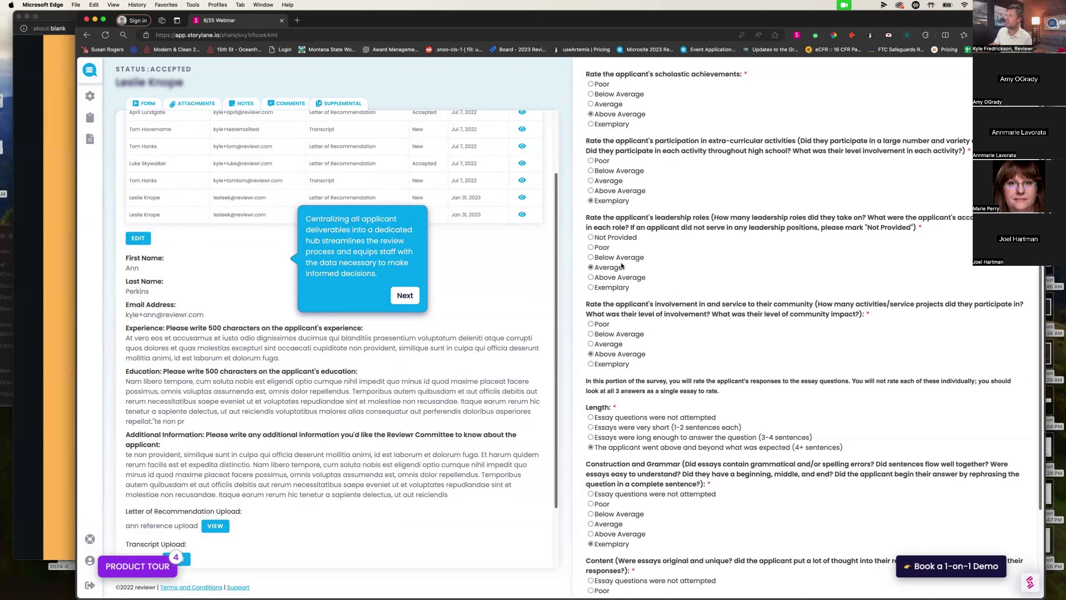
scroll(622, 265, down, 3)
scroll(608, 336, down, 3)
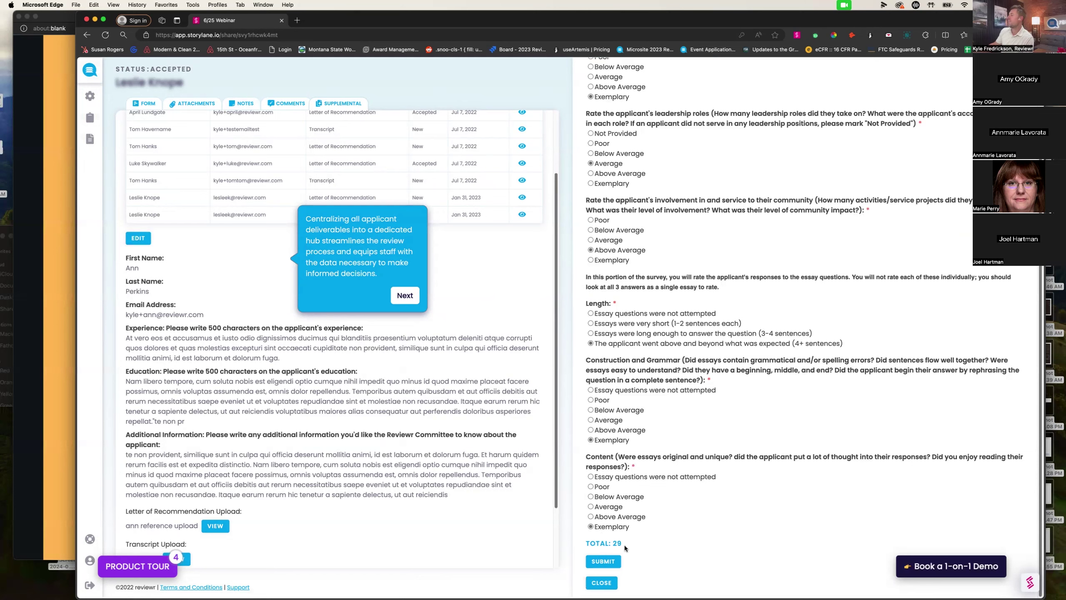
Advance the tour to the ranked Manage Submissions leaderboard, then bring up the Normalize Results slide
click(413, 295)
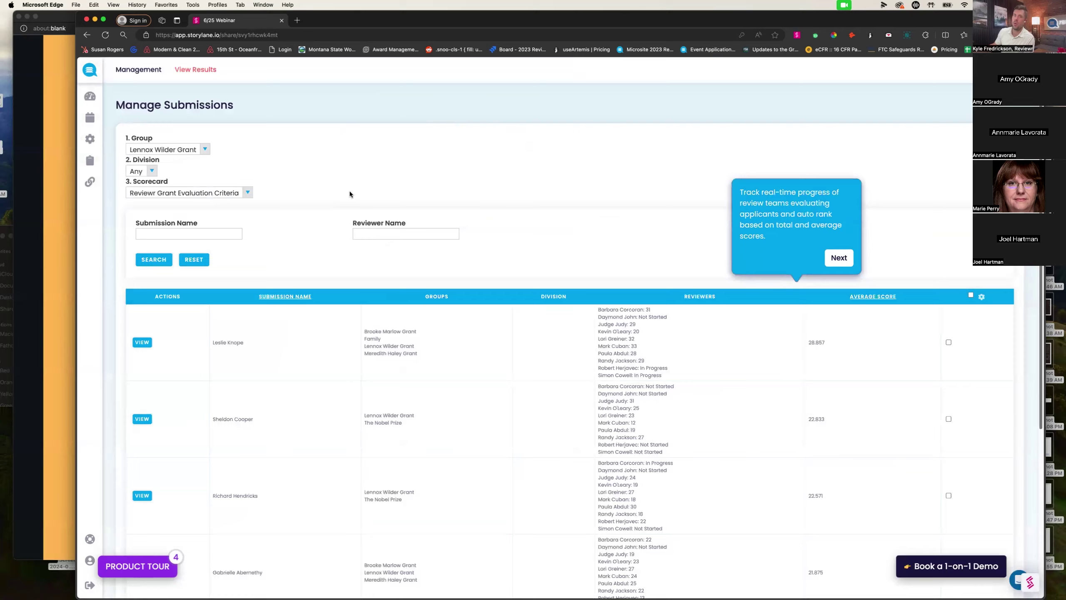
scroll(351, 193, down, 5)
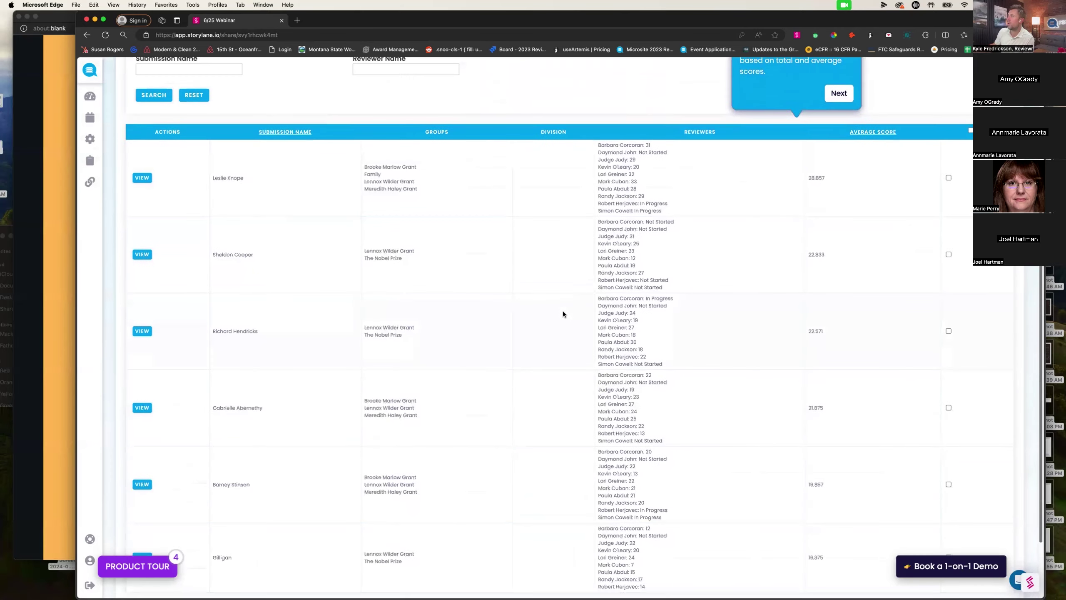
scroll(563, 314, up, 5)
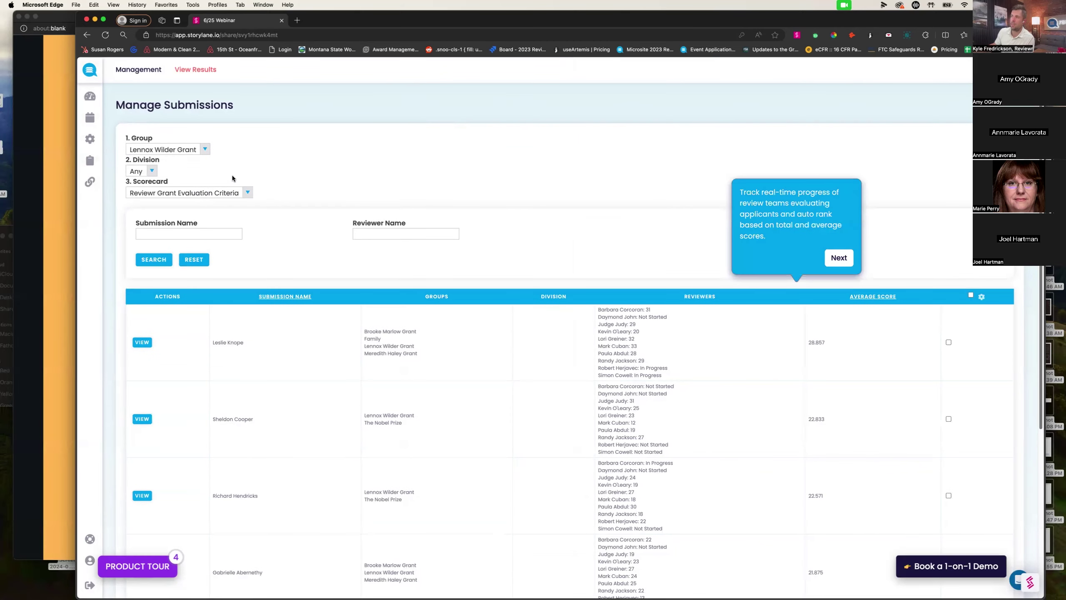
scroll(277, 252, down, 2)
scroll(588, 332, up, 1)
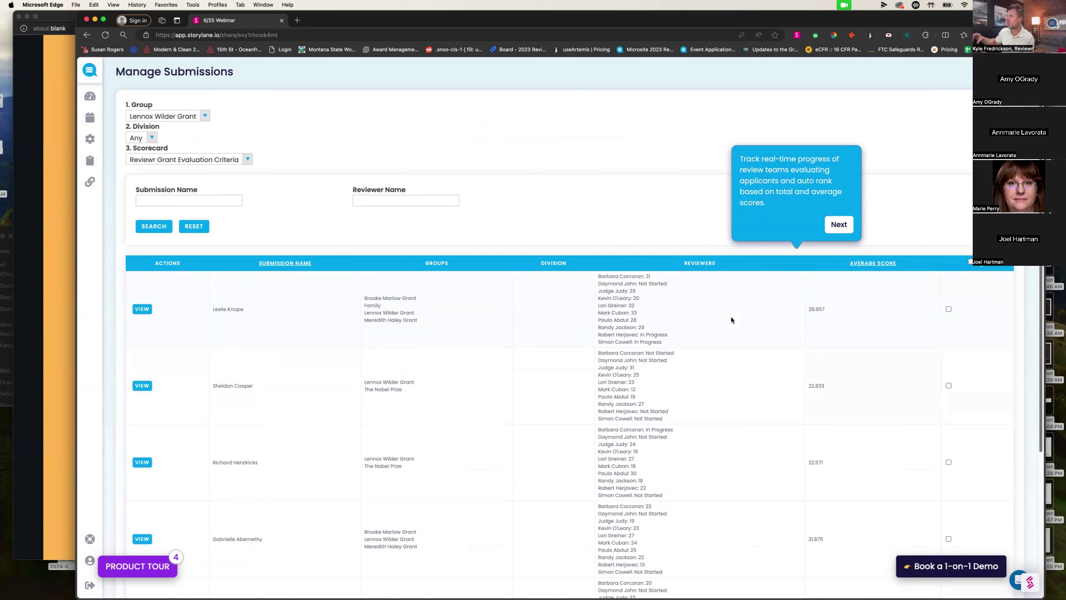
scroll(730, 379, down, 1)
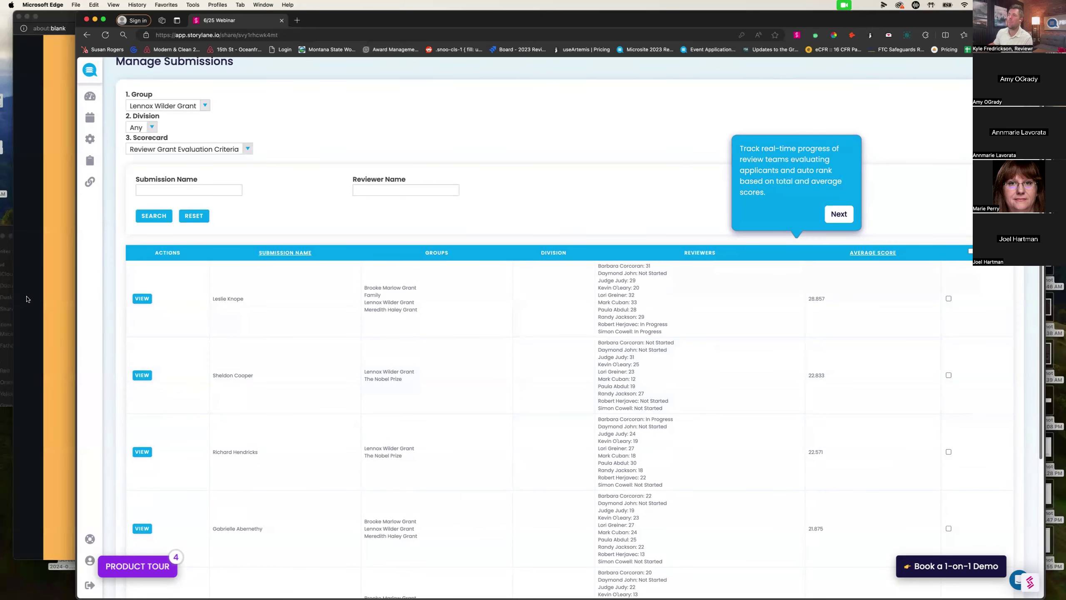
click(42, 298)
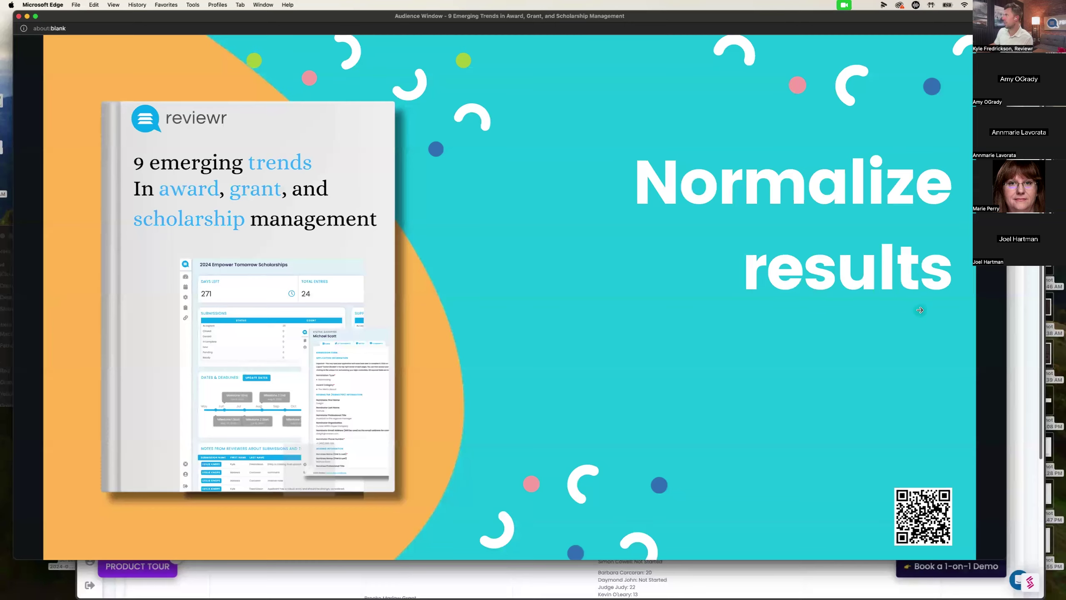
click(889, 327)
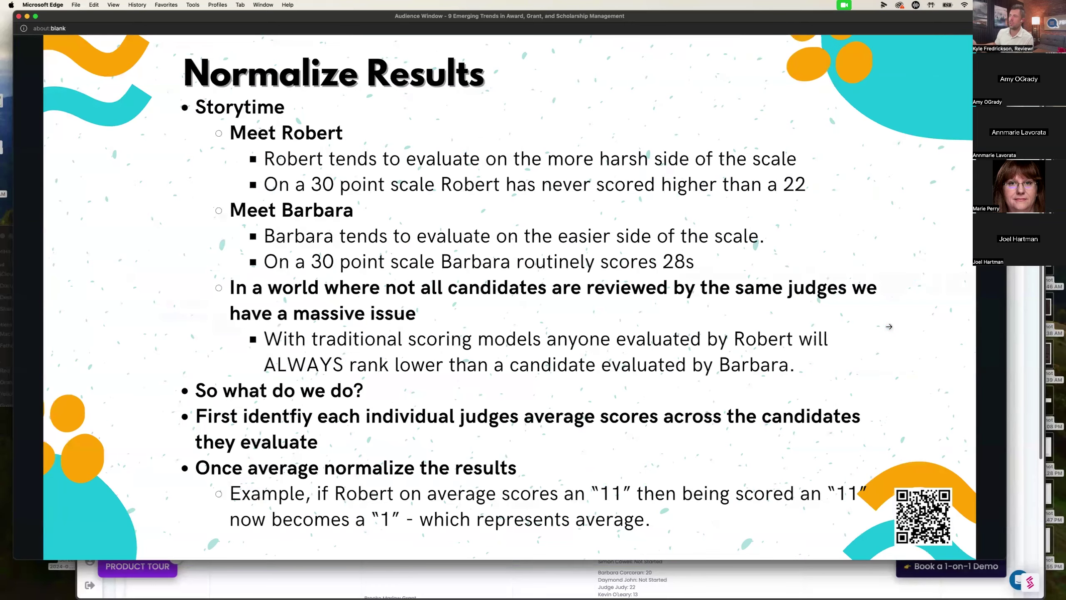